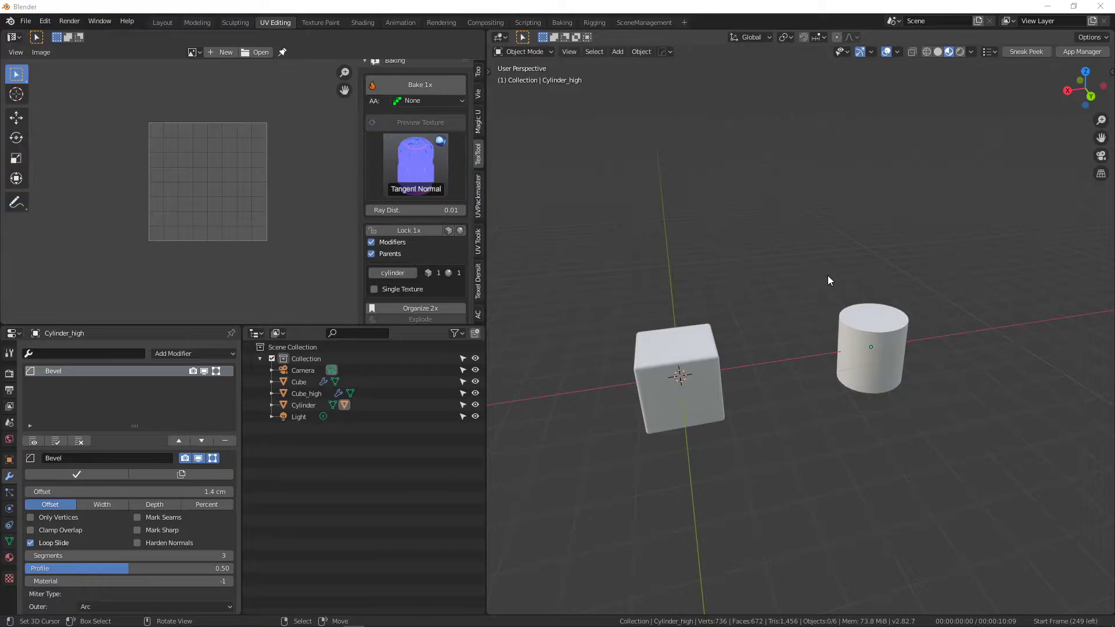
Select the high-poly cube and add the overlapping low-poly Cube to the selection
middle_click_drag(793, 276, 836, 271)
scroll(836, 270, "up", 3)
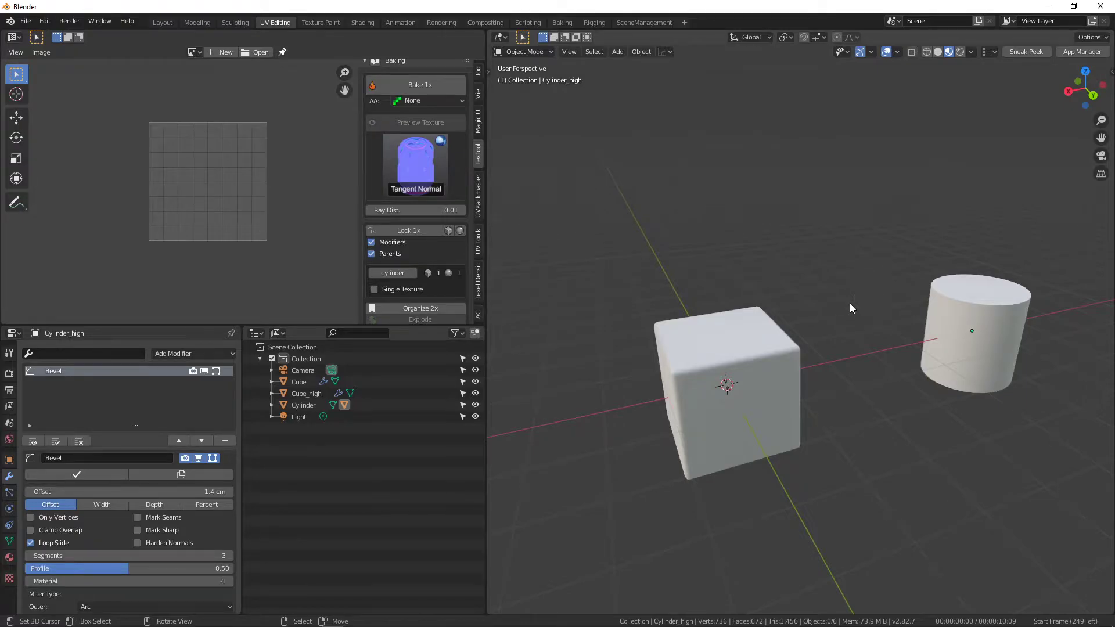
mouse_move(856, 341)
middle_mouse_down()
mouse_move(848, 320)
mouse_move(852, 342)
middle_mouse_up()
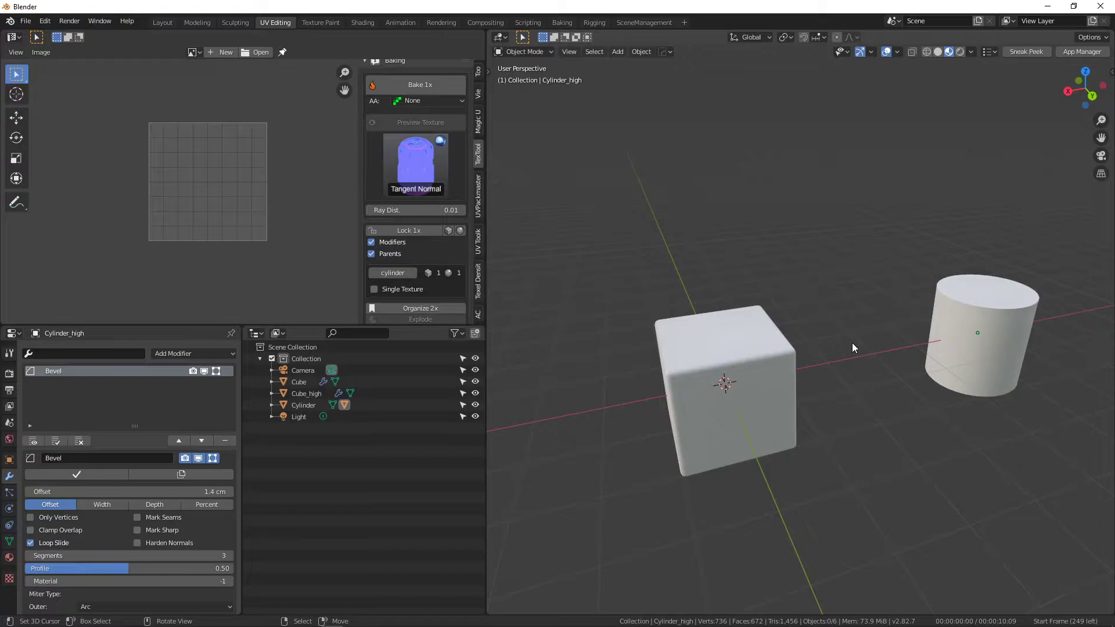
left_click(768, 337)
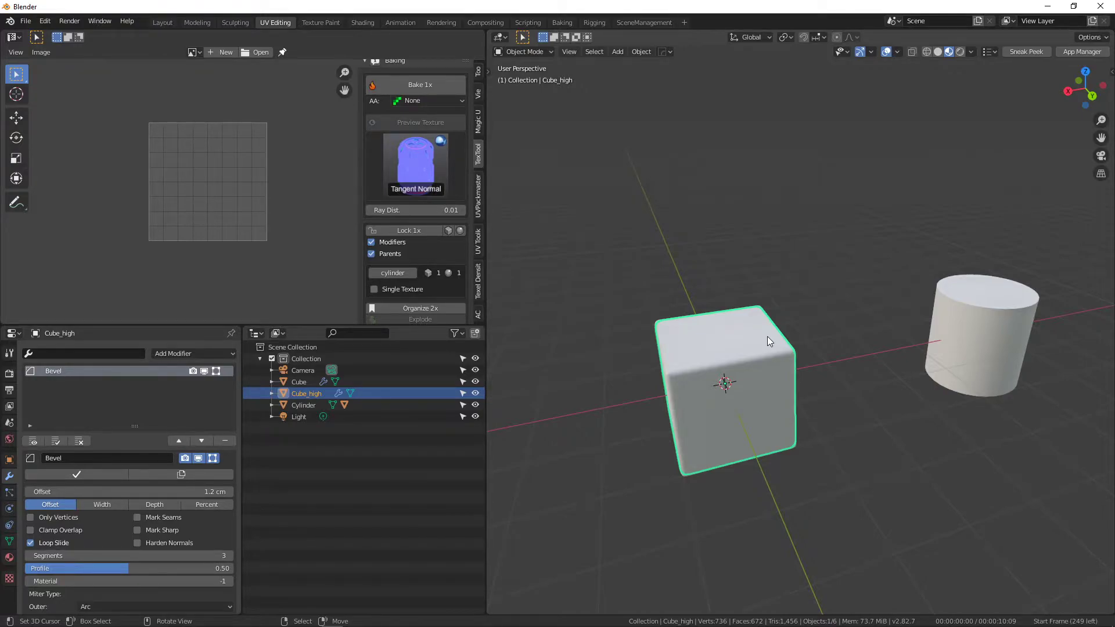
scroll(788, 335, "down", 1)
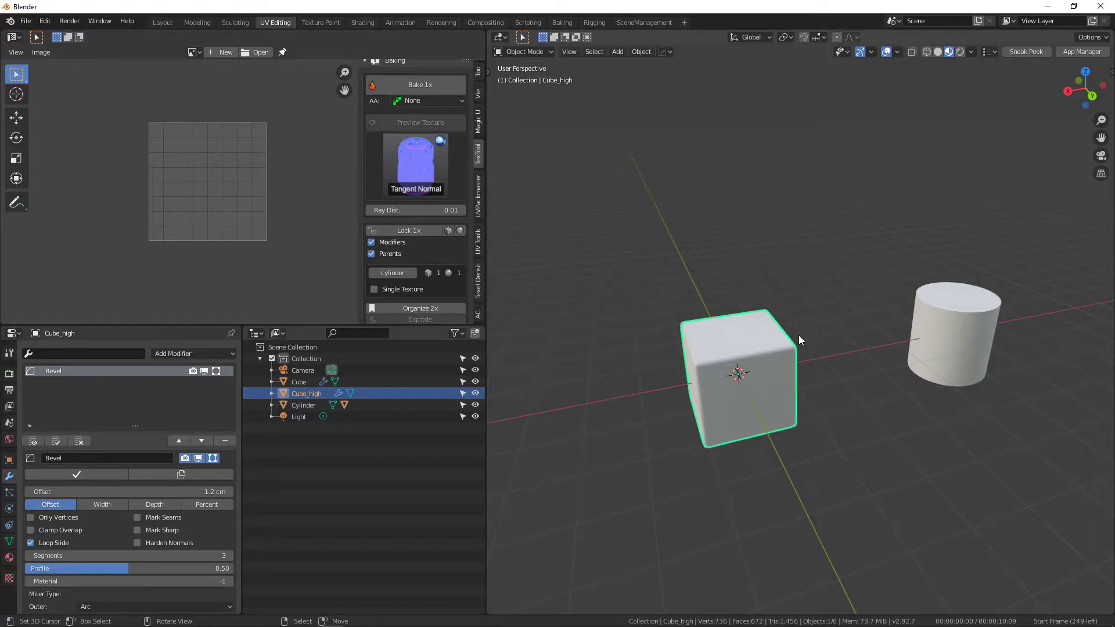
scroll(796, 338, "up", 2)
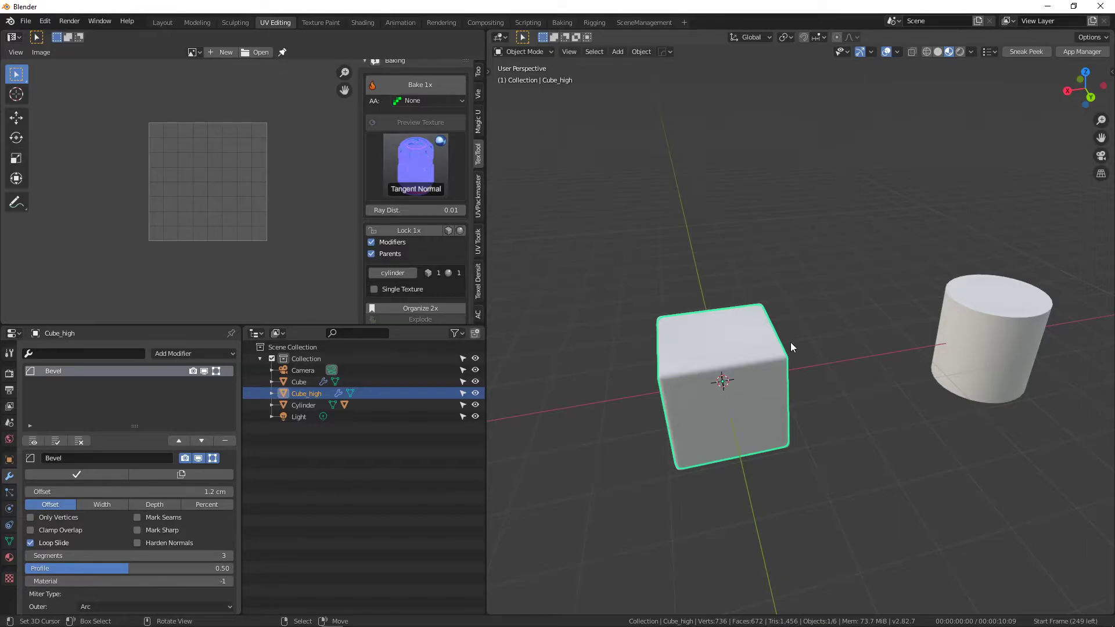
middle_click_drag(790, 342, 853, 335)
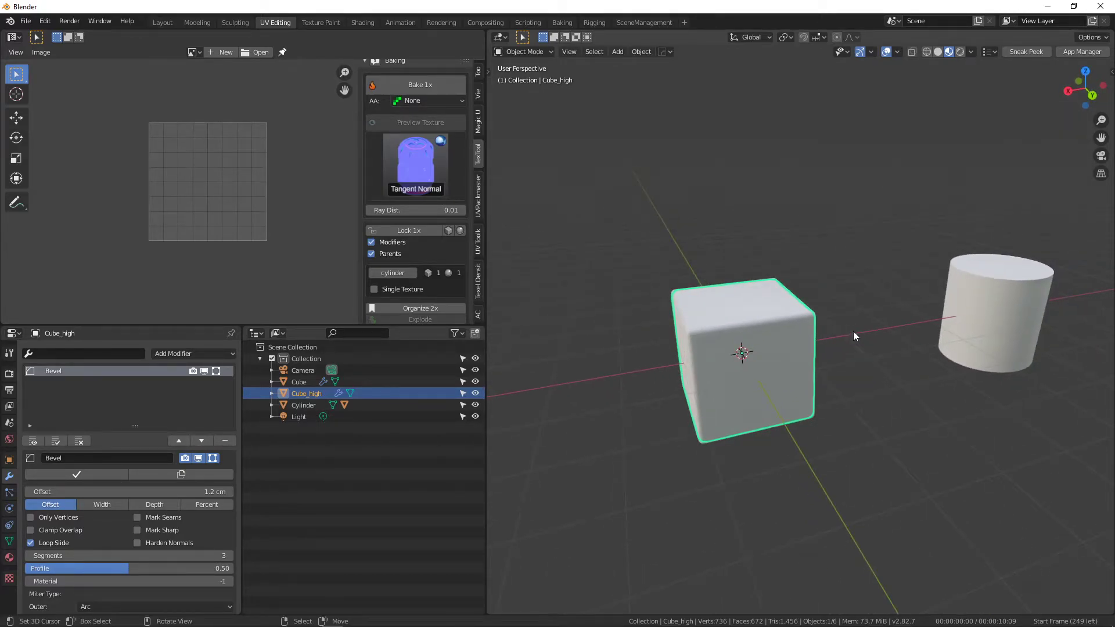
middle_click_drag(854, 332, 855, 326)
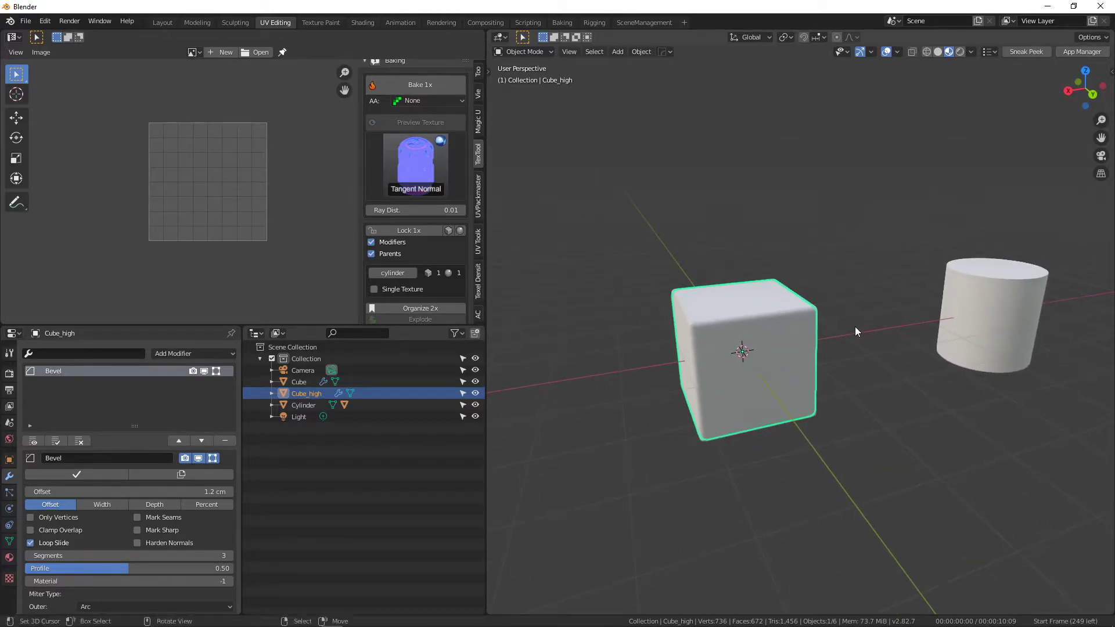
left_click(819, 304, "shift")
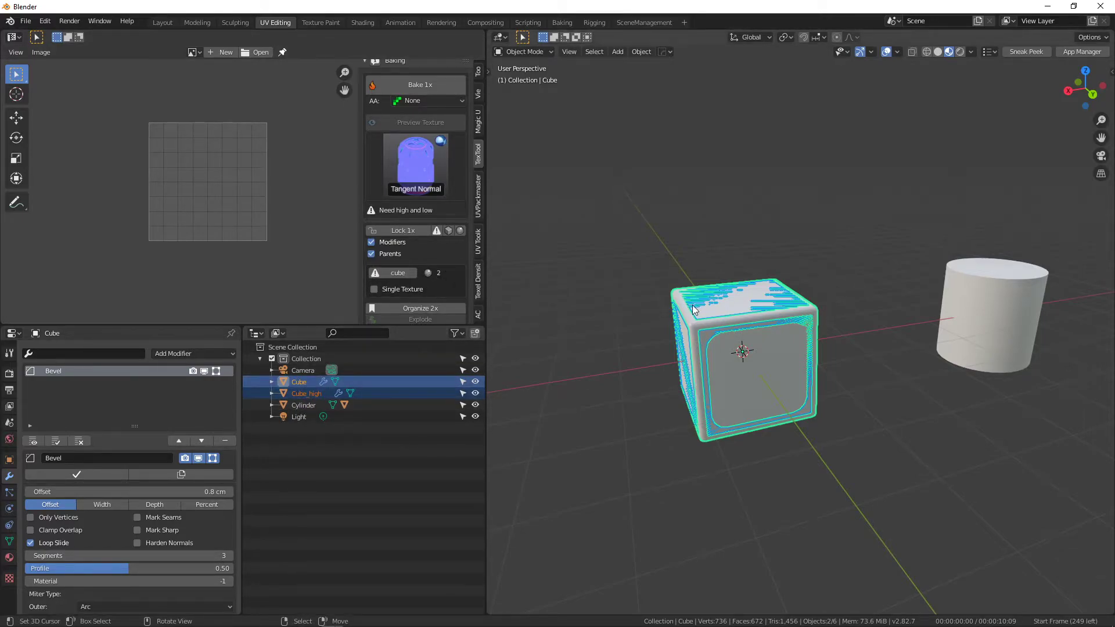
Turn off matching by modifiers in the baking settings for the selected cube pair
middle_click_drag(692, 306, 692, 315)
mouse_move(665, 373)
middle_mouse_down()
mouse_move(657, 369)
mouse_move(675, 366)
middle_mouse_up()
scroll(658, 368, "up", 2)
scroll(675, 364, "down", 1)
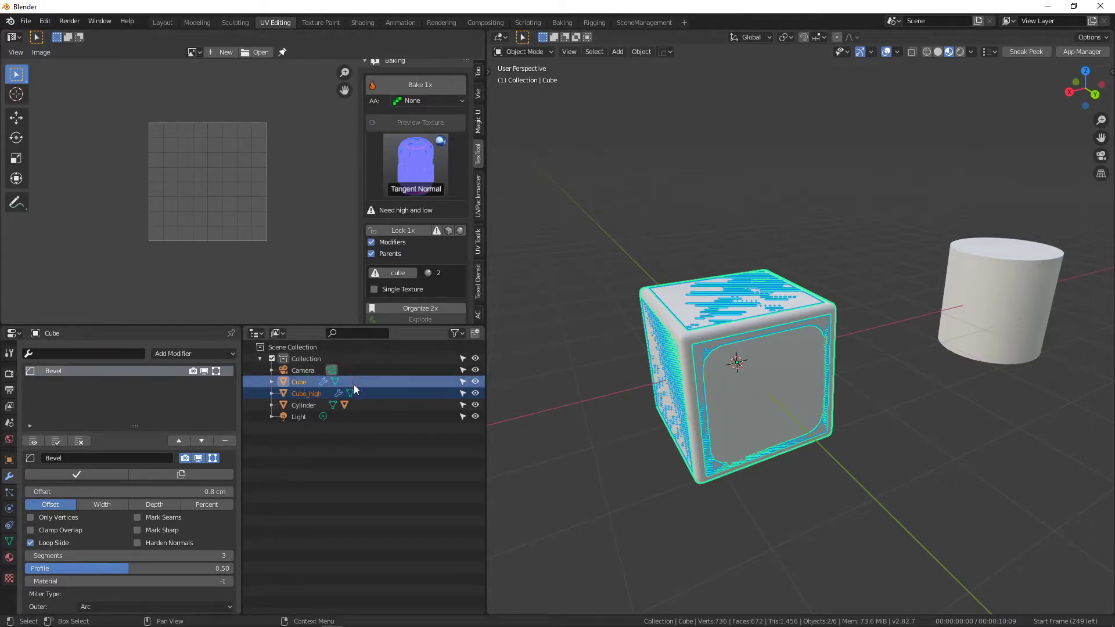
left_click(399, 242)
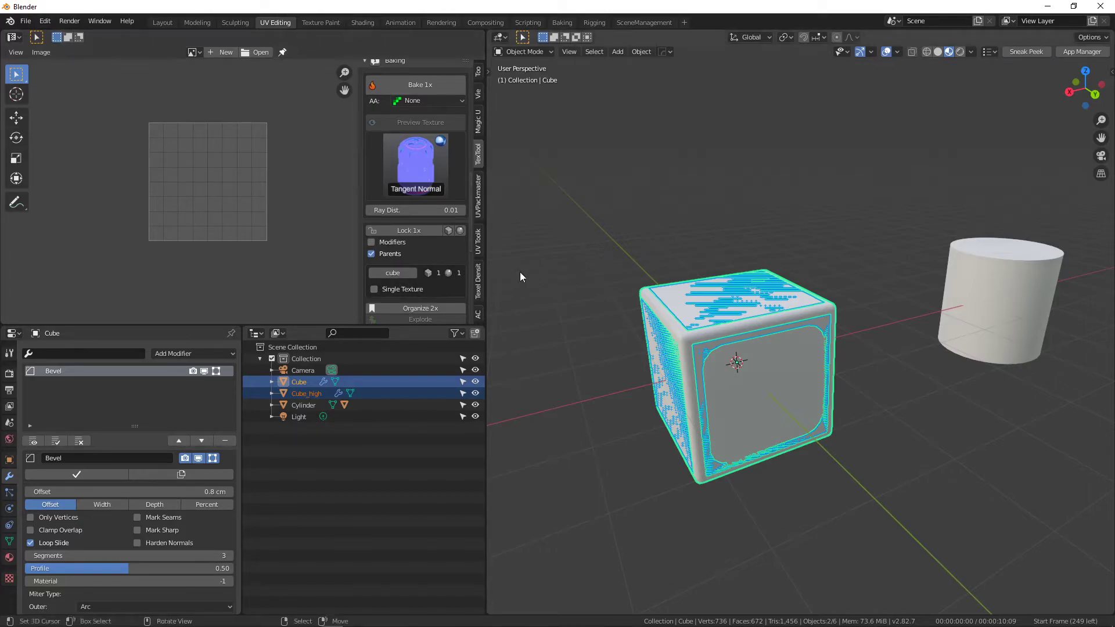
Select the low-poly and high-poly cylinders together in place of the cube pair
middle_click_drag(799, 277, 763, 293)
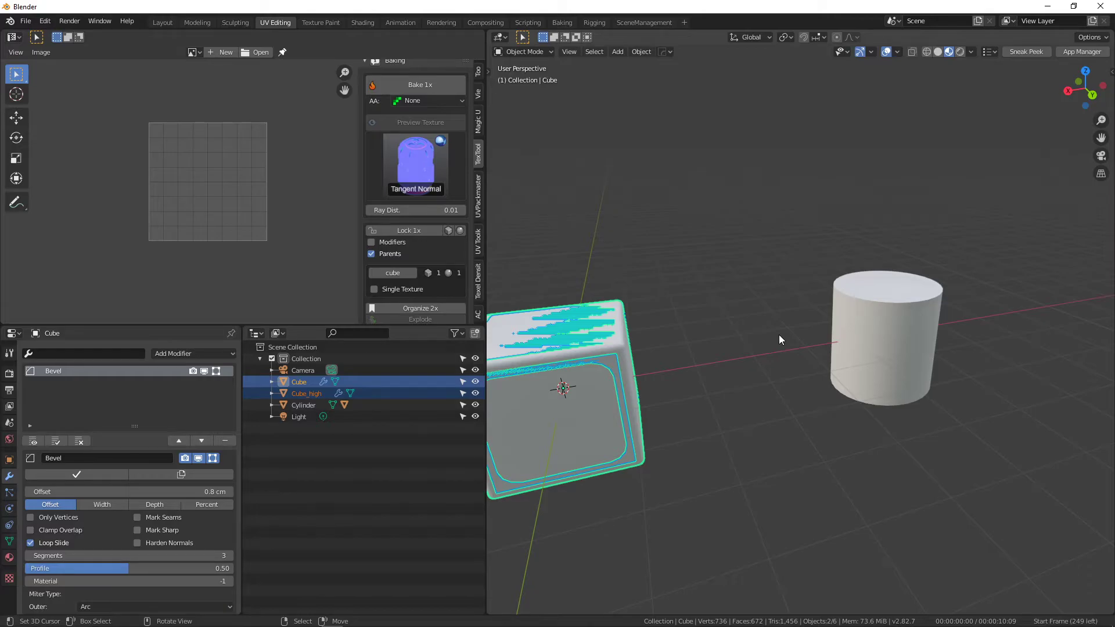
scroll(778, 335, "down", 1)
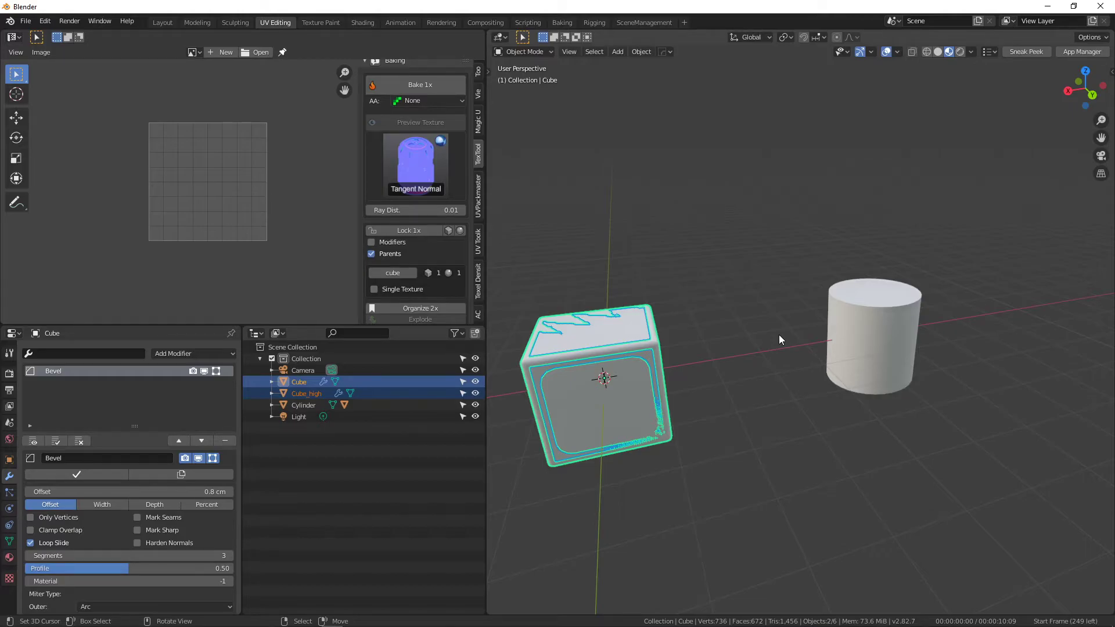
middle_click_drag(778, 335, 807, 317)
left_click(823, 309)
left_click(823, 309, "shift")
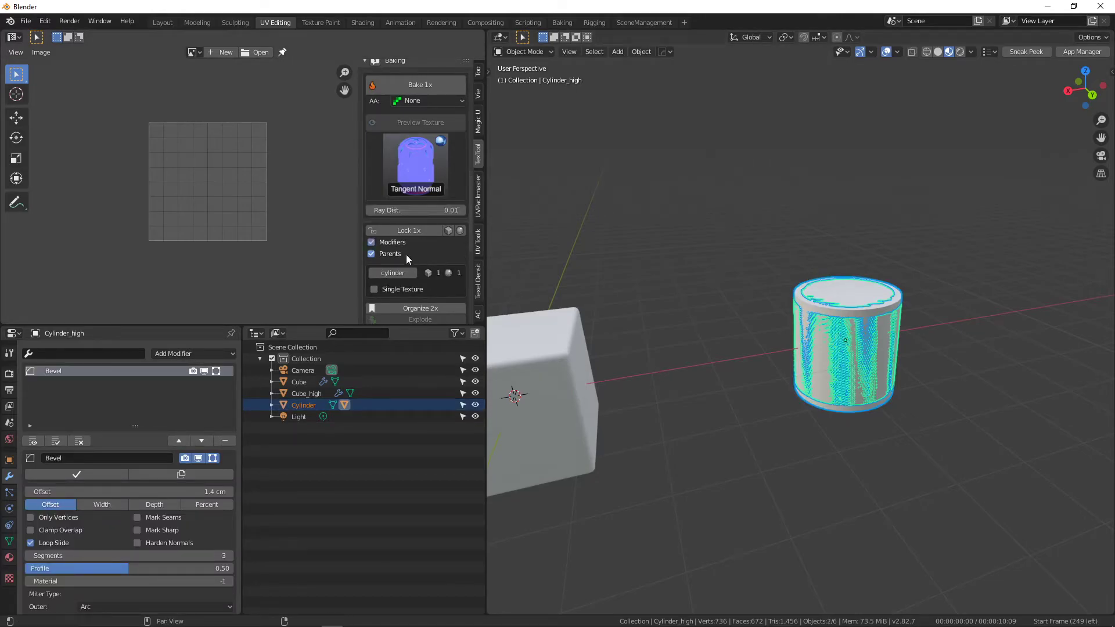
Turn off both Modifiers and Parents matching in the baking settings for the cylinder pair
left_click(385, 243)
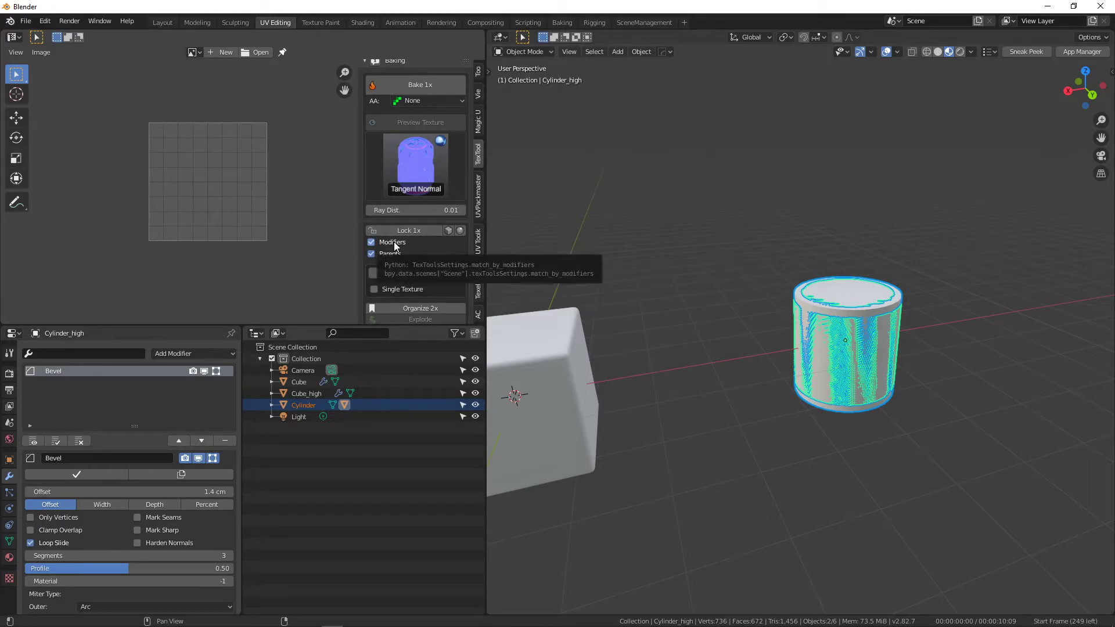
left_click(371, 242)
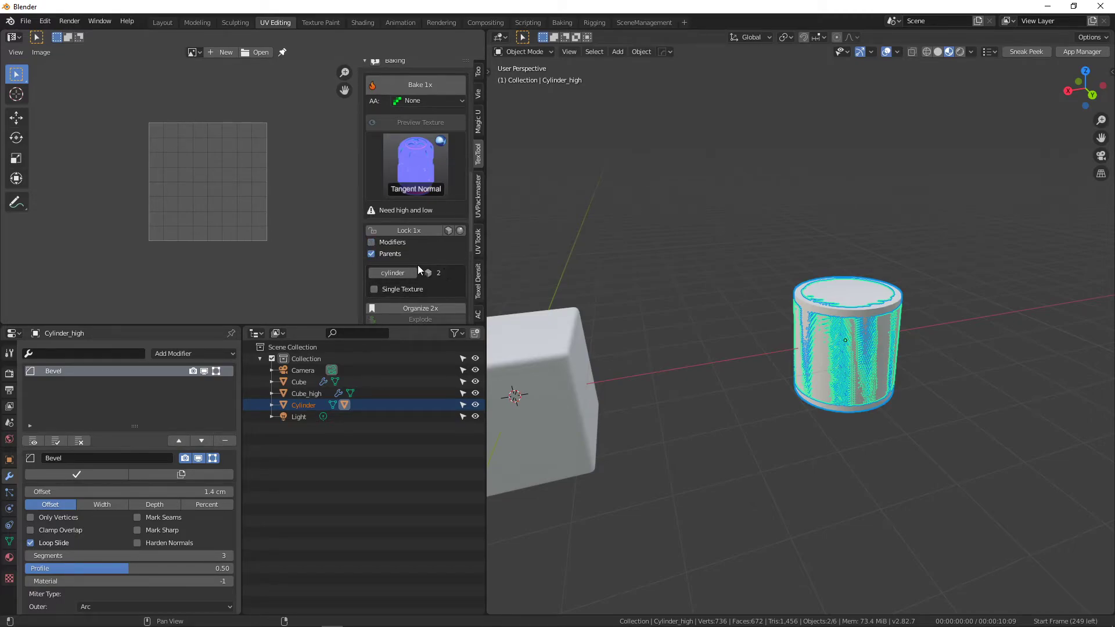
left_click(371, 254)
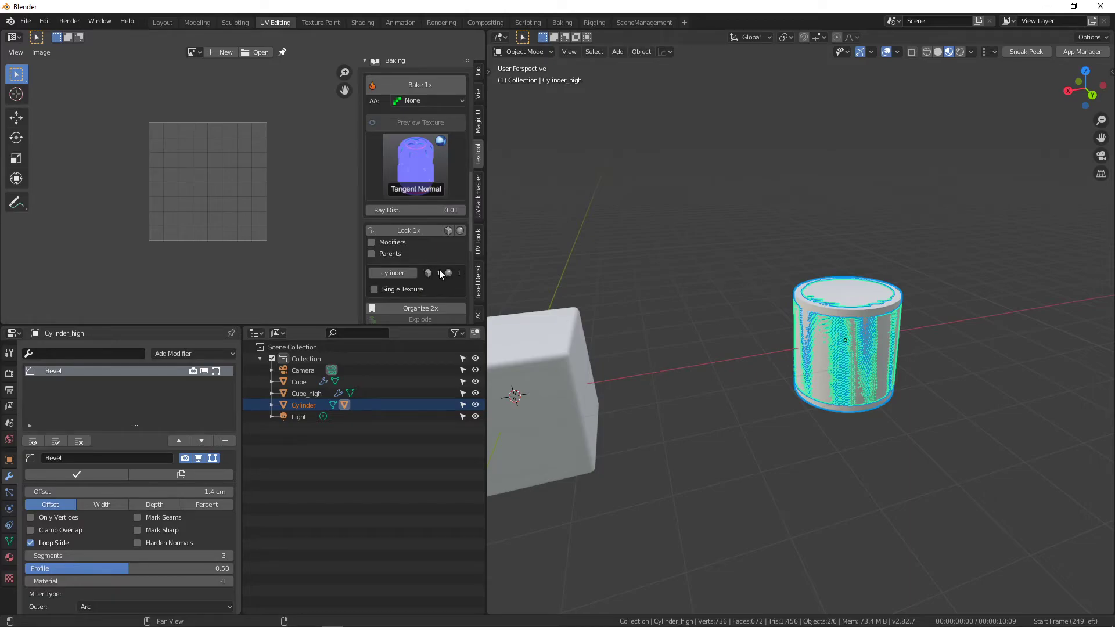
Review the available bake modes, keeping Tangent Normal as the chosen mode
scroll(430, 260, "up", 2)
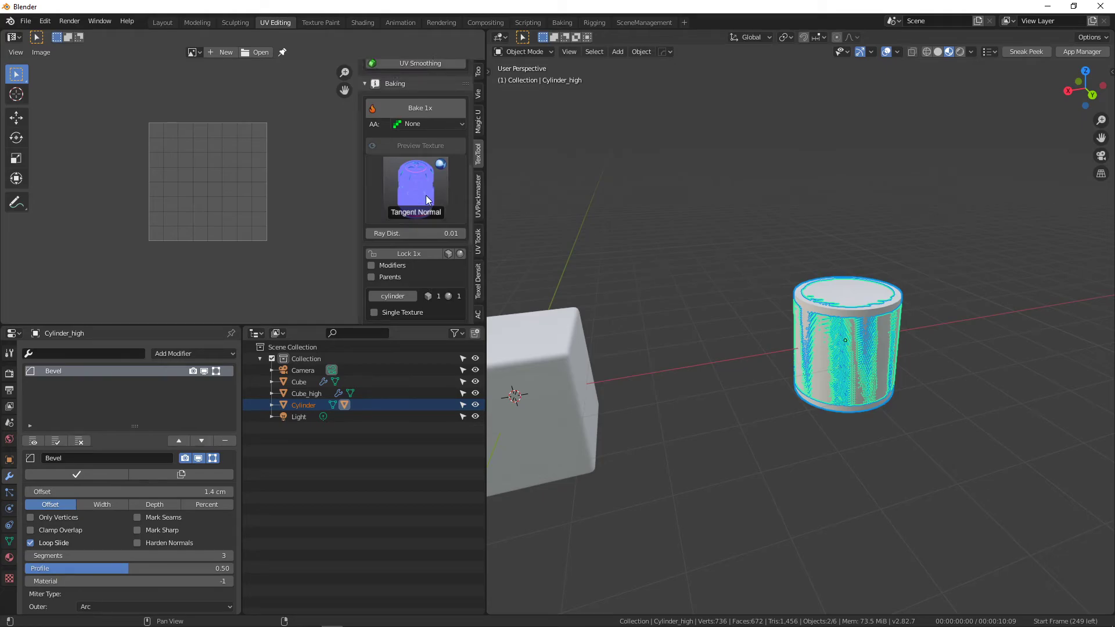
left_click(426, 195)
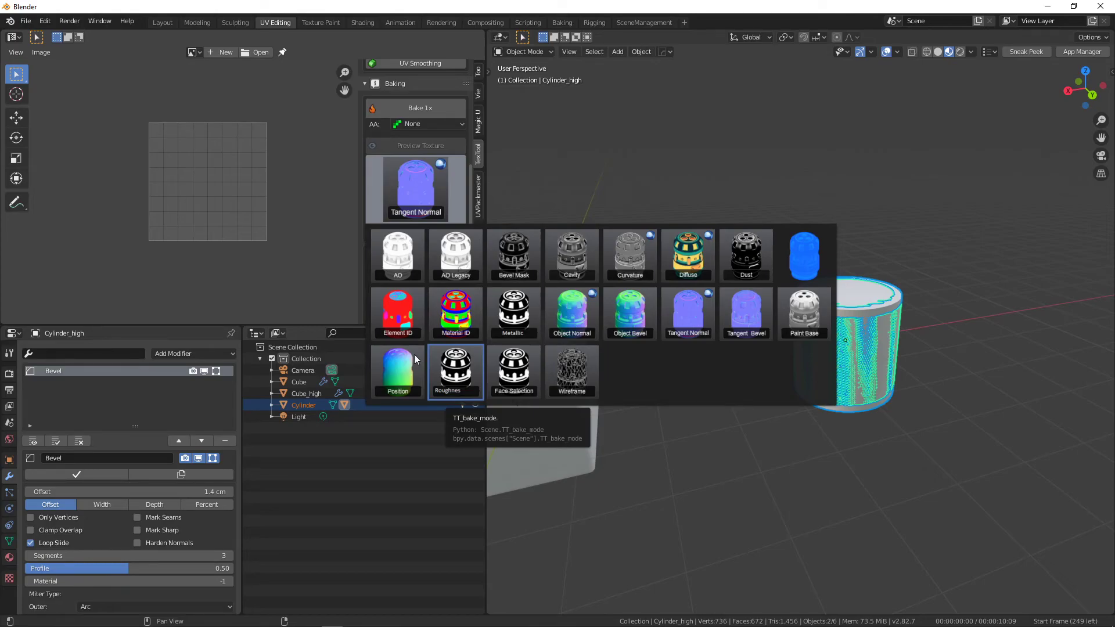
left_click(306, 266)
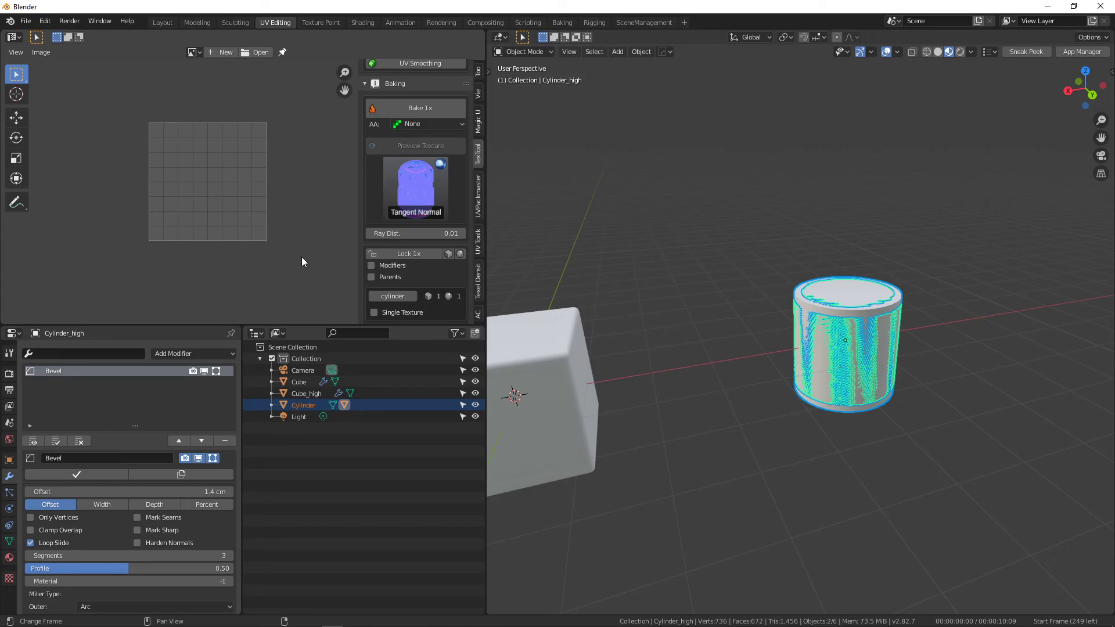
scroll(306, 265, "up", 3)
scroll(306, 266, "down", 2)
mouse_move(305, 266)
middle_mouse_down()
mouse_move(296, 285)
mouse_move(300, 264)
middle_mouse_up()
scroll(293, 277, "down", 1)
scroll(292, 274, "up", 2)
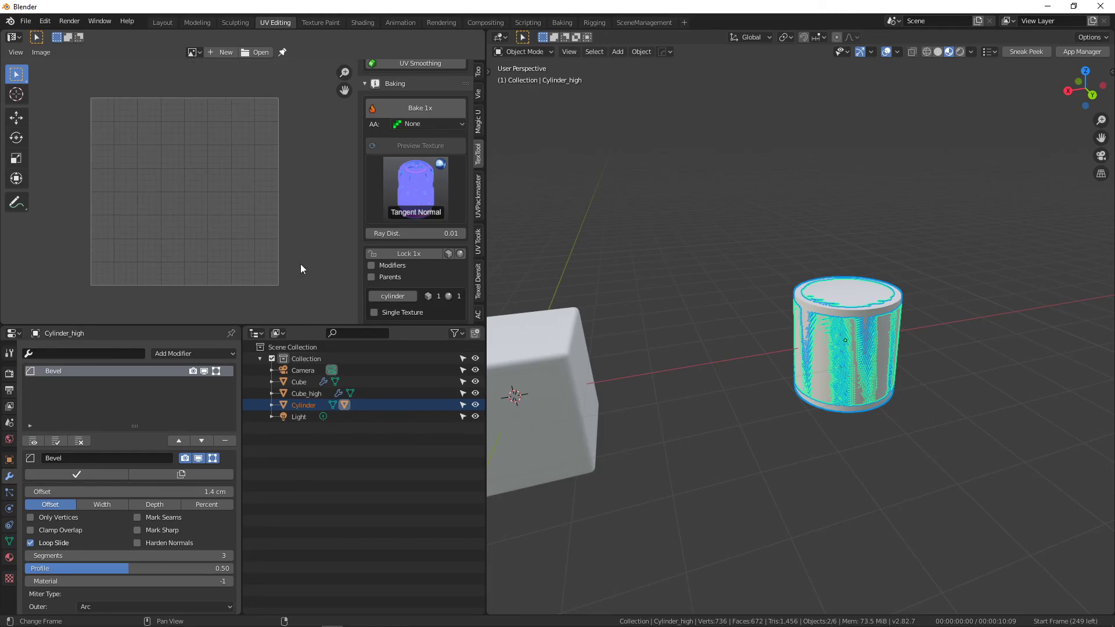